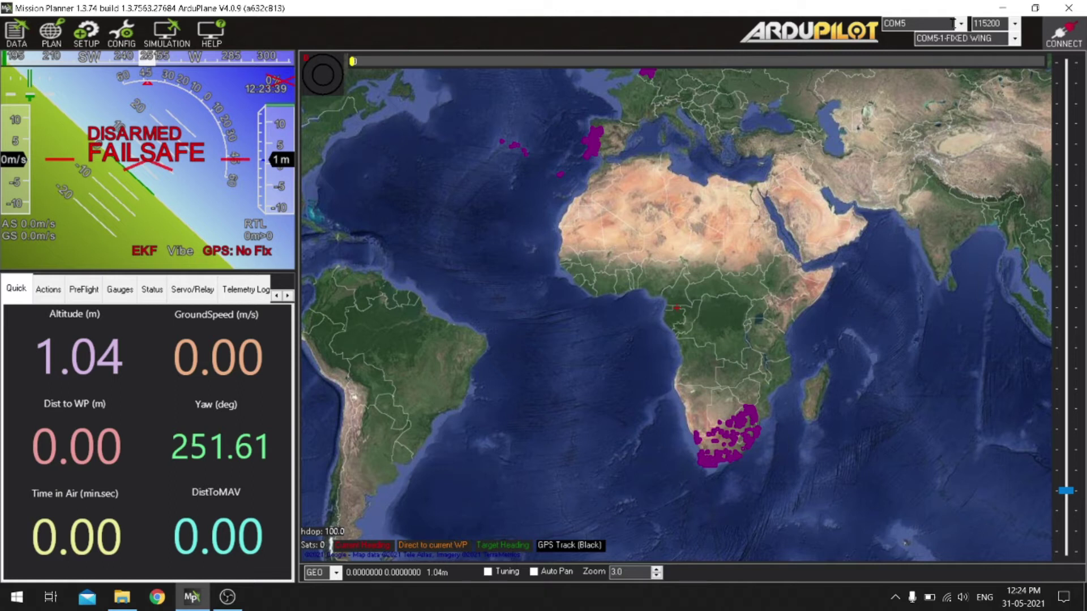
# Step: Connect to the flight controller on COM5 with a baud rate of 115200
pyautogui.click(960, 23)
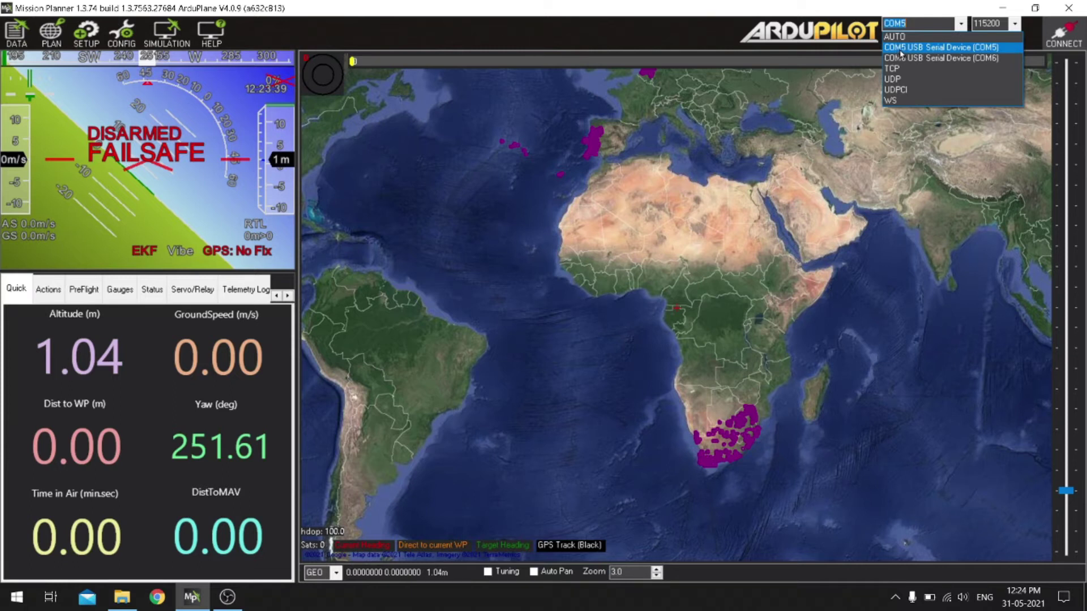
pyautogui.click(900, 50)
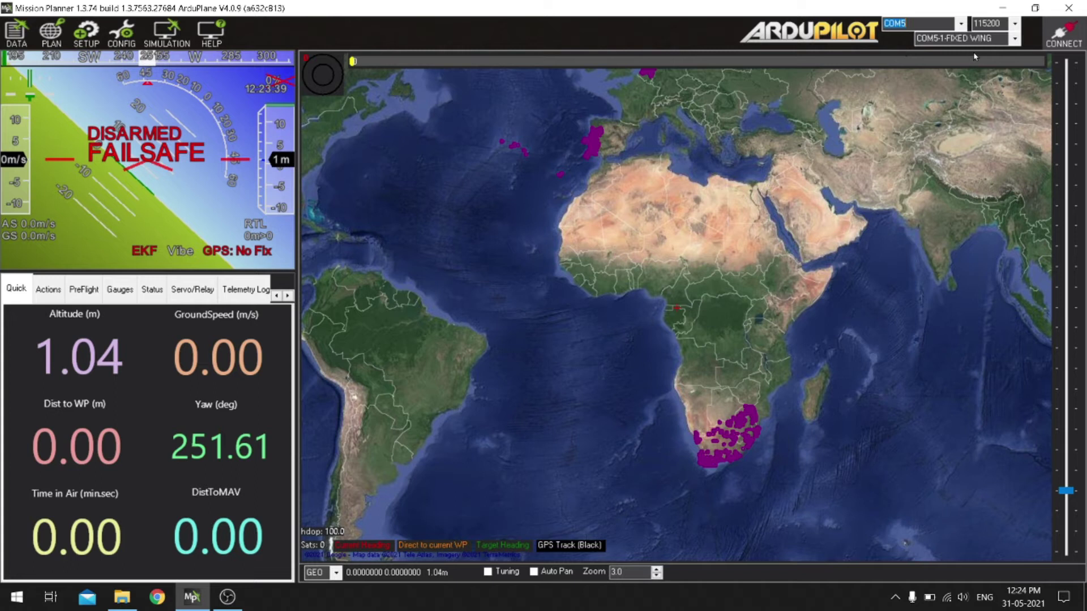
pyautogui.click(1000, 24)
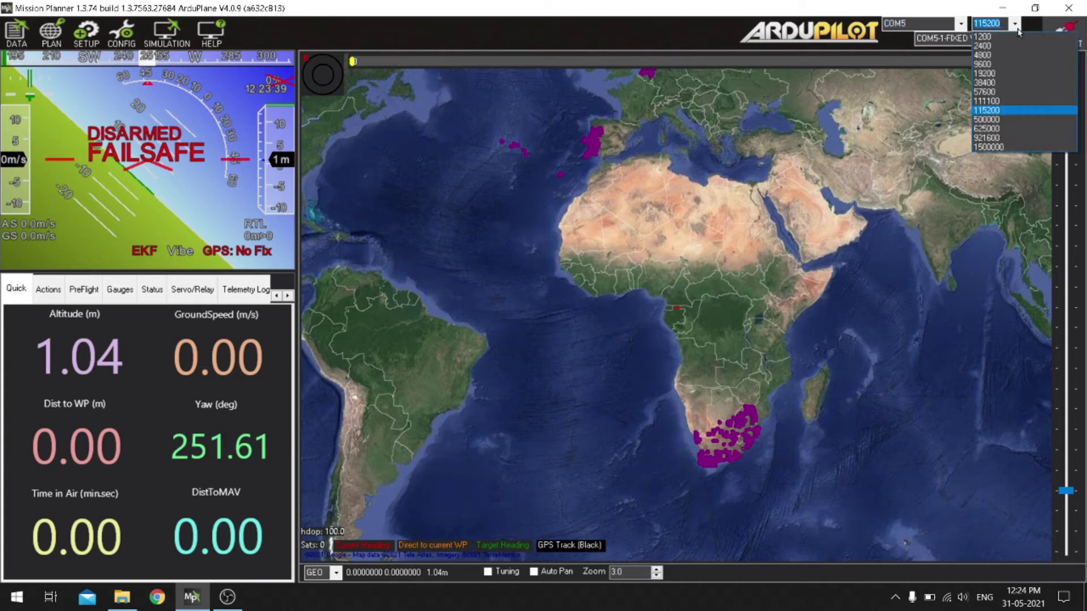
pyautogui.click(1010, 111)
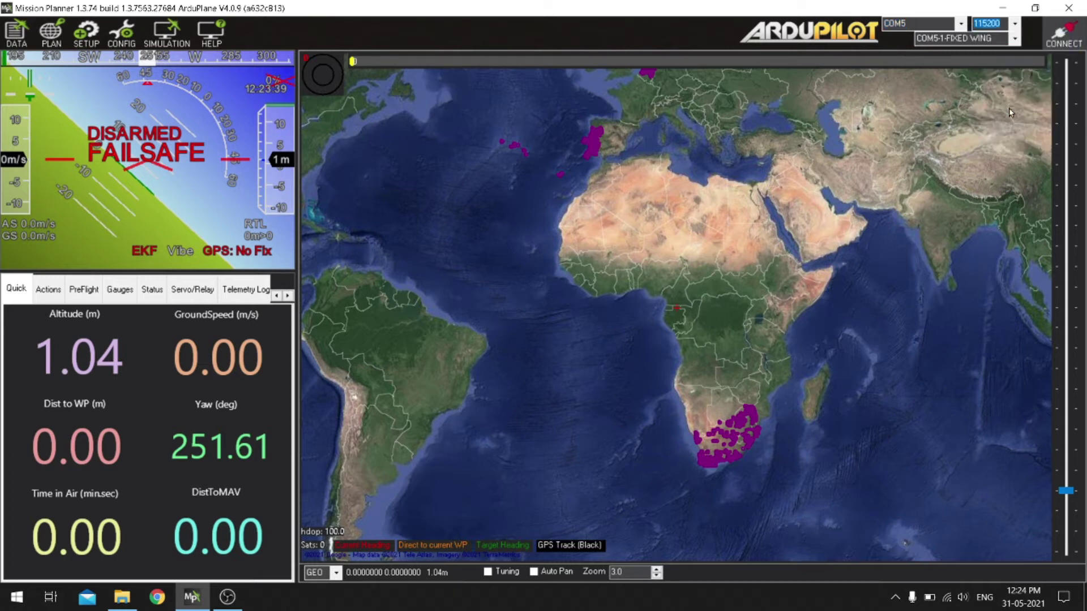
pyautogui.click(1062, 32)
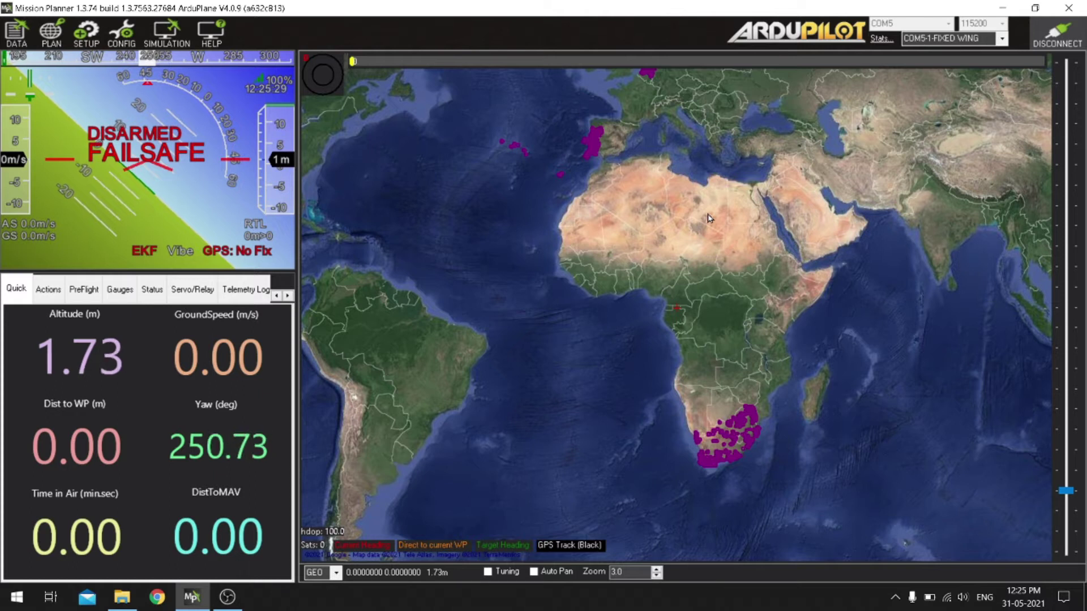
# Step: Disconnect the flight controller and install the Plane 4.0.9 OFFICIAL firmware on it, acknowledging the request to replug the board
pyautogui.click(1058, 34)
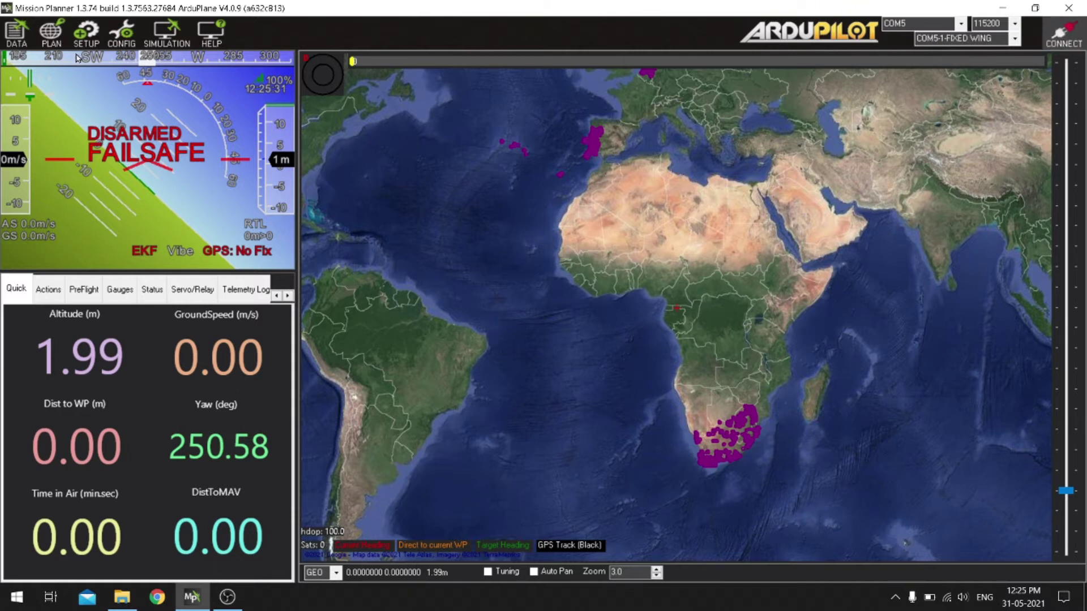
pyautogui.click(91, 38)
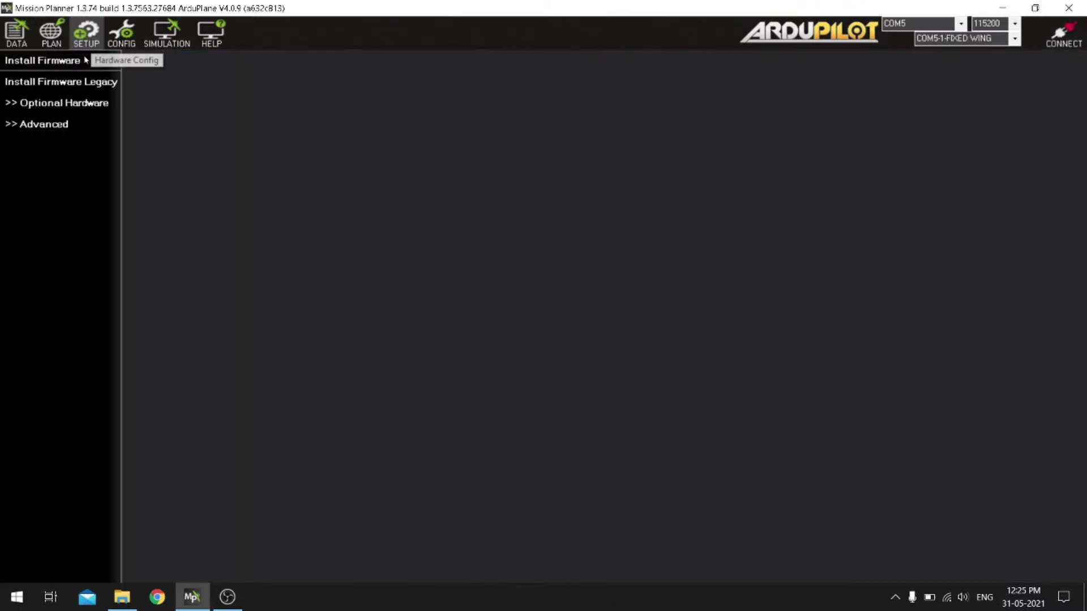
pyautogui.click(68, 66)
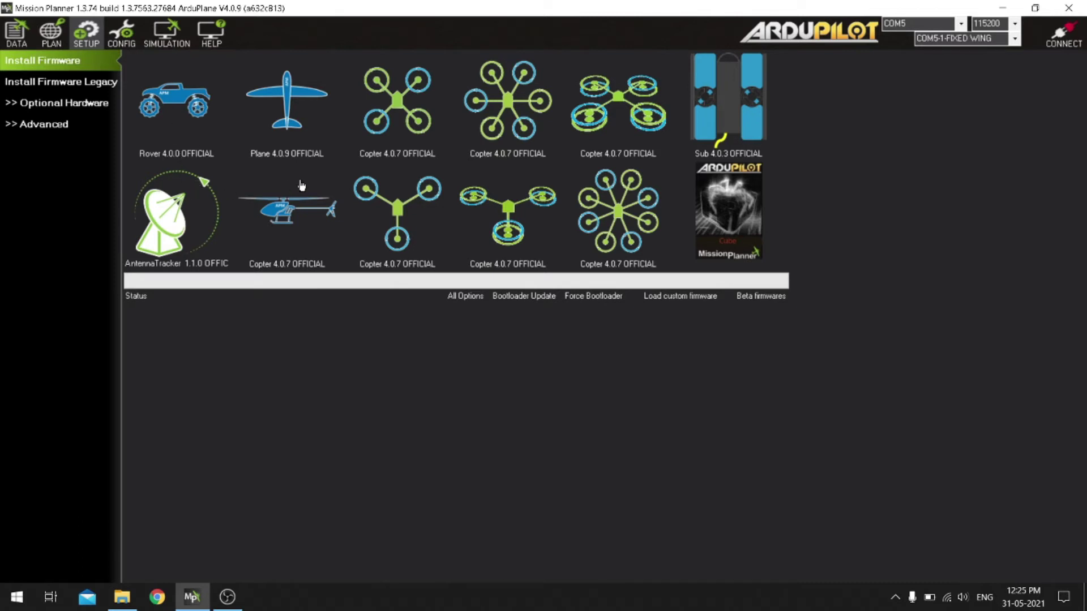
pyautogui.click(287, 109)
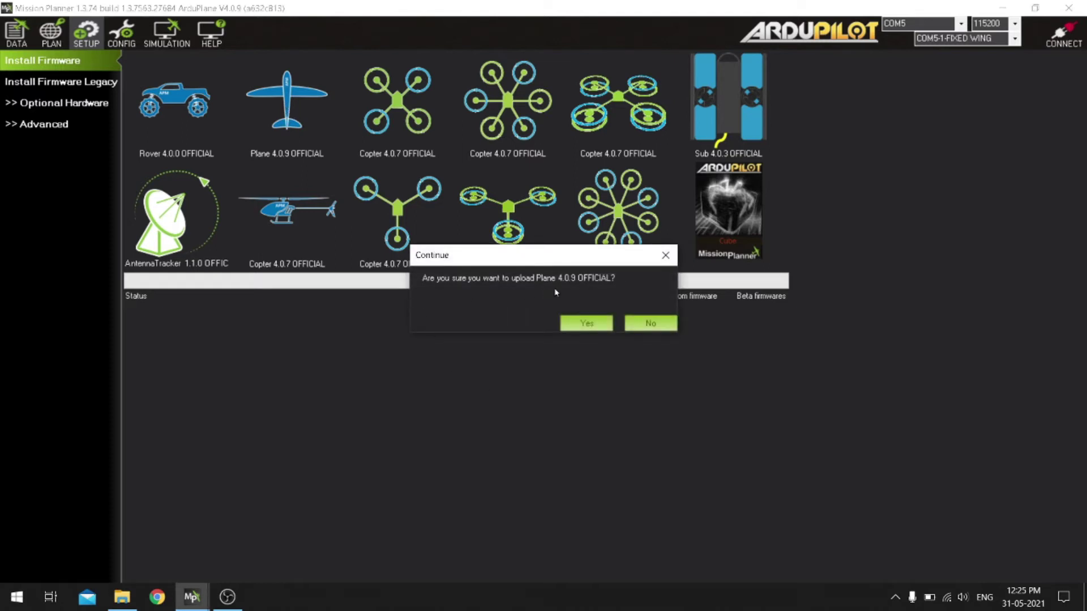
pyautogui.click(596, 321)
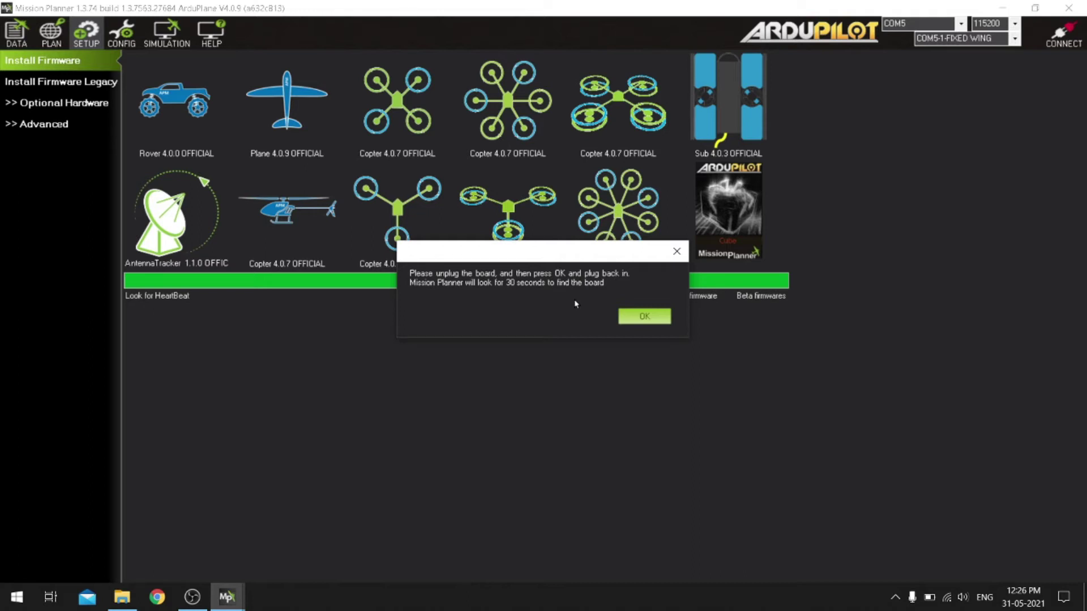
pyautogui.click(645, 317)
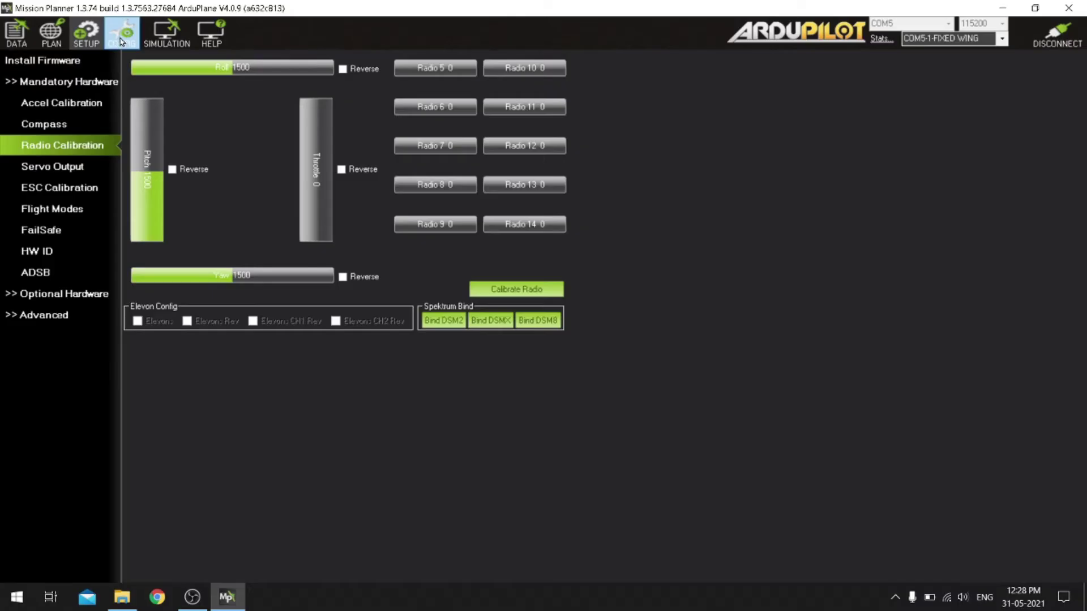
# Step: Search the full parameter list for servo1 and check the function options of SERVO1_FUNCTION
pyautogui.click(121, 39)
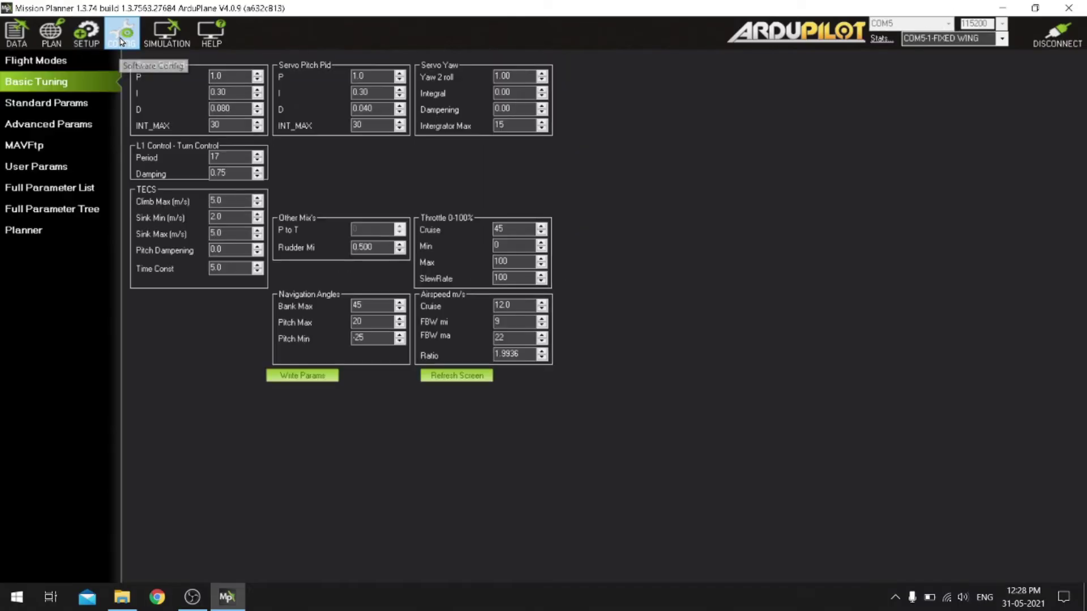
pyautogui.click(62, 188)
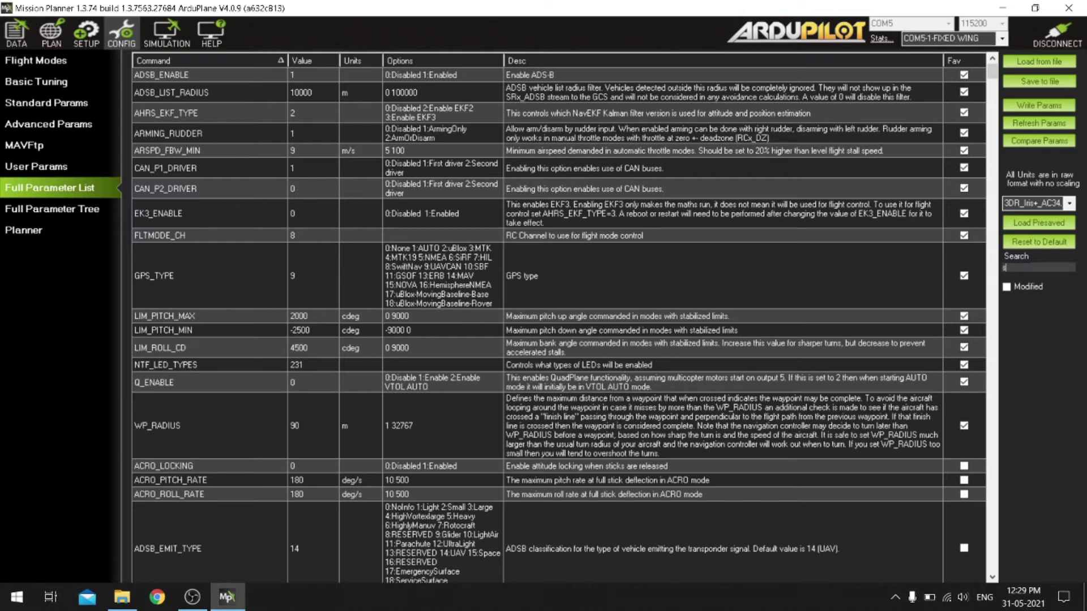
pyautogui.write('ervo1')
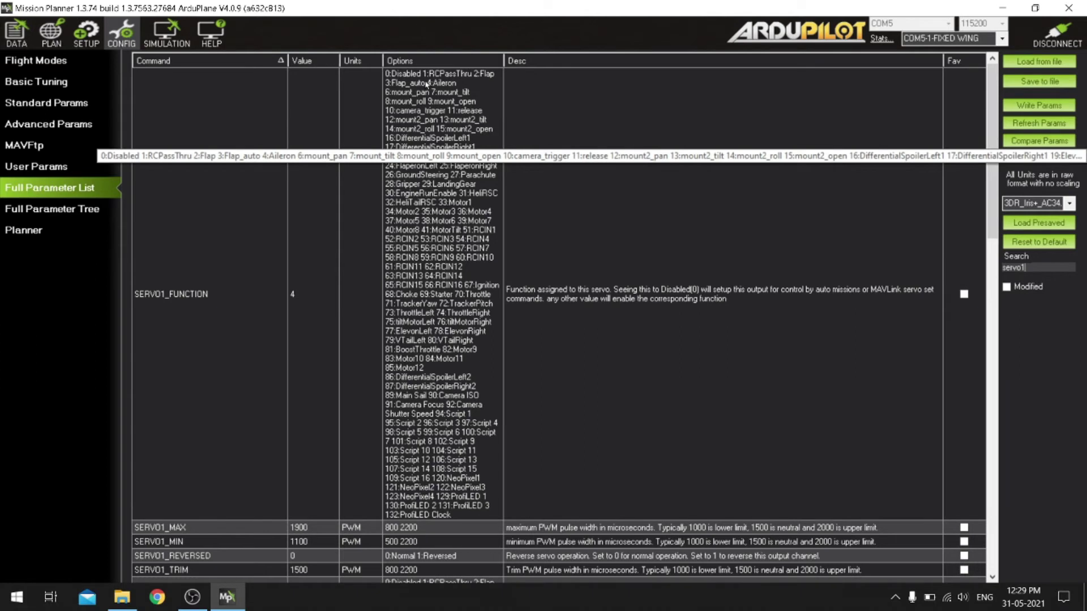
pyautogui.click(446, 83)
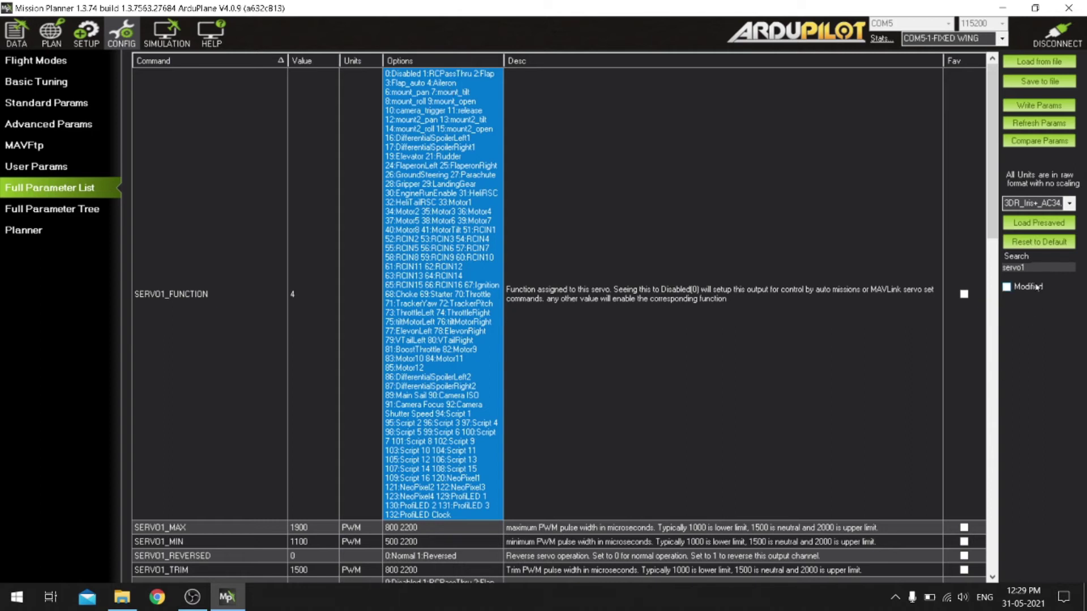
# Step: Find the servo2 parameters, set SERVO2_FUNCTION to 80 (VTailRight) and write the parameters to the board
pyautogui.press('BackSpace')
pyautogui.write('2')
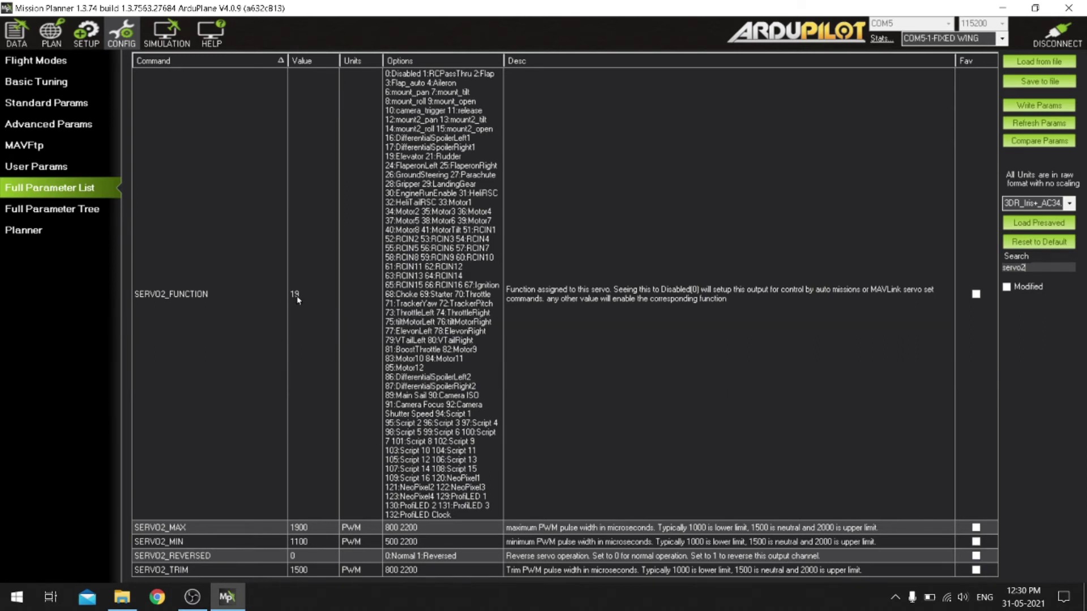
pyautogui.click(316, 297)
pyautogui.write('80')
pyautogui.click(1039, 105)
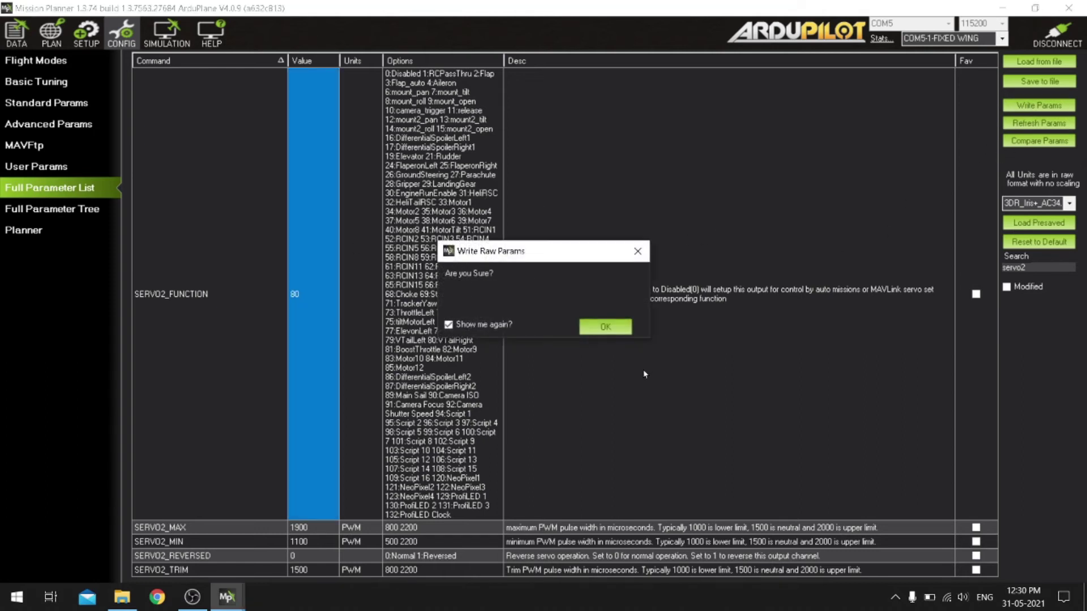
pyautogui.click(607, 328)
pyautogui.click(603, 313)
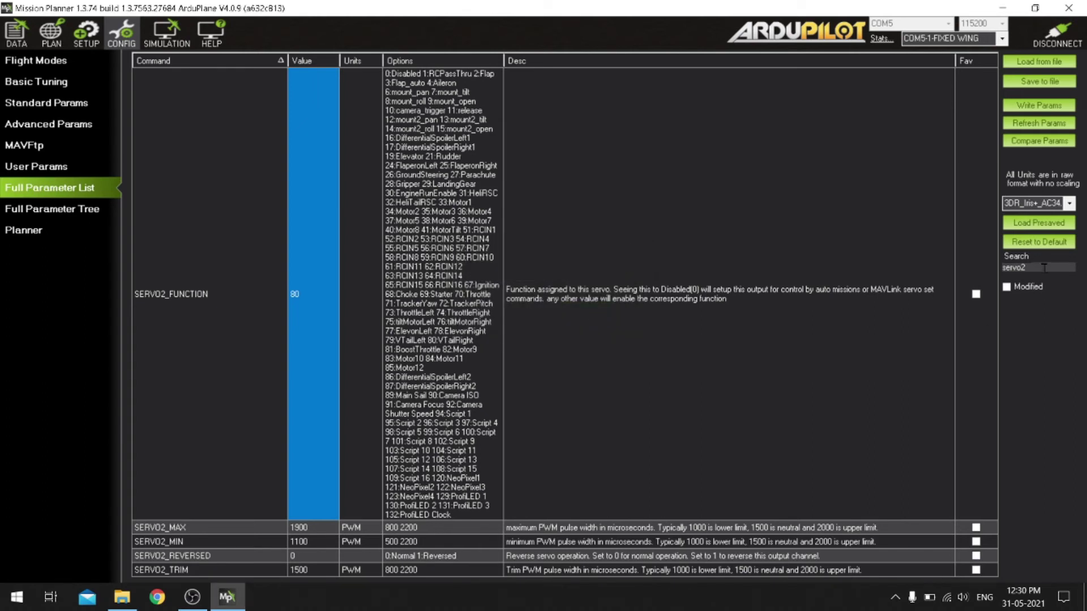
# Step: Search for servo3 and check the assigned function of SERVO3_FUNCTION against its options
pyautogui.press('BackSpace')
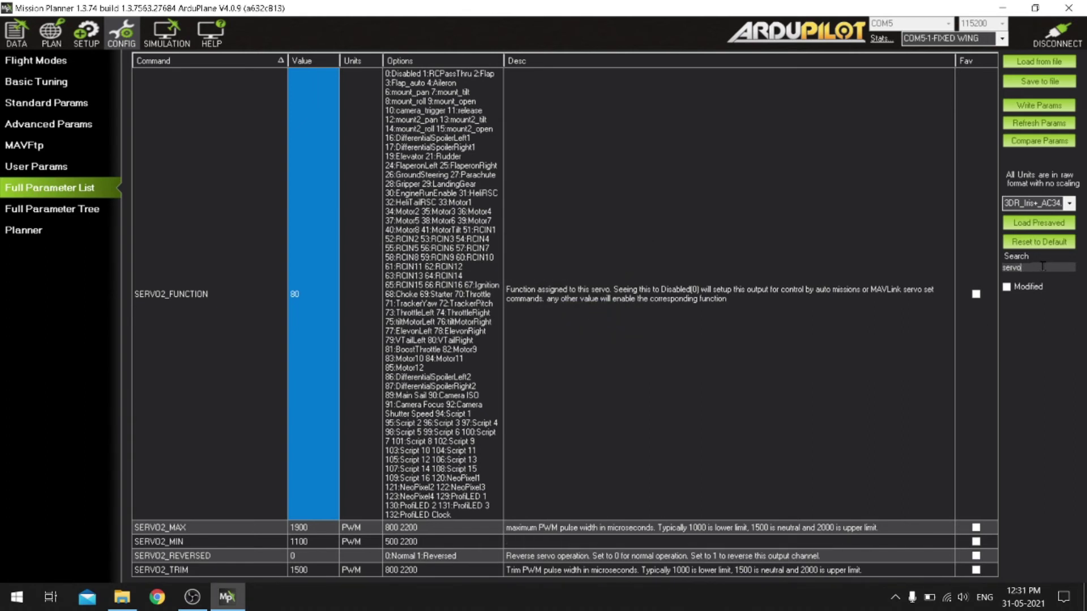
pyautogui.write('3')
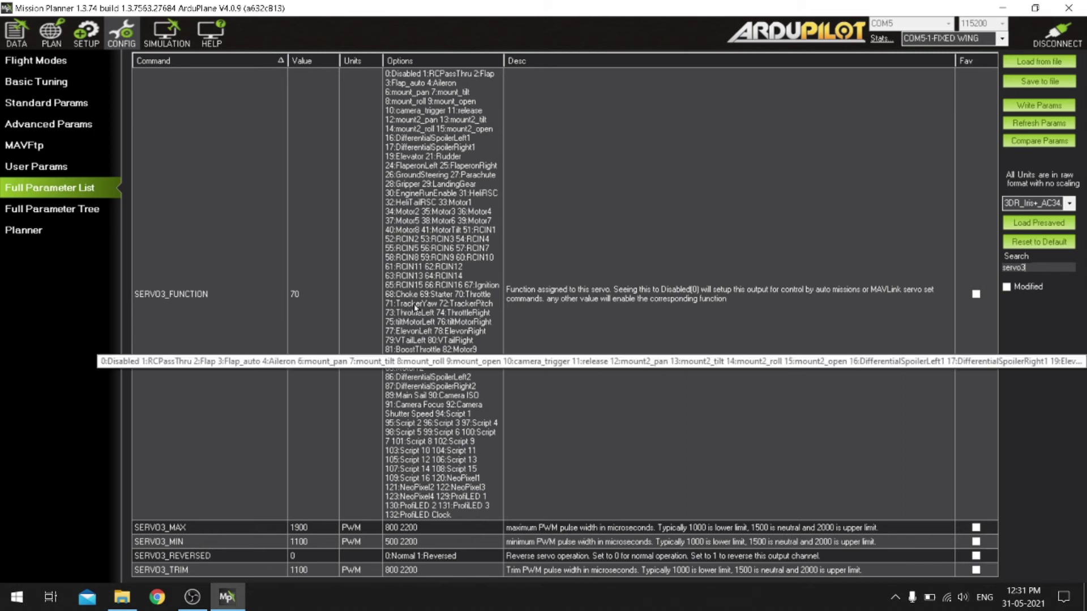
pyautogui.click(467, 300)
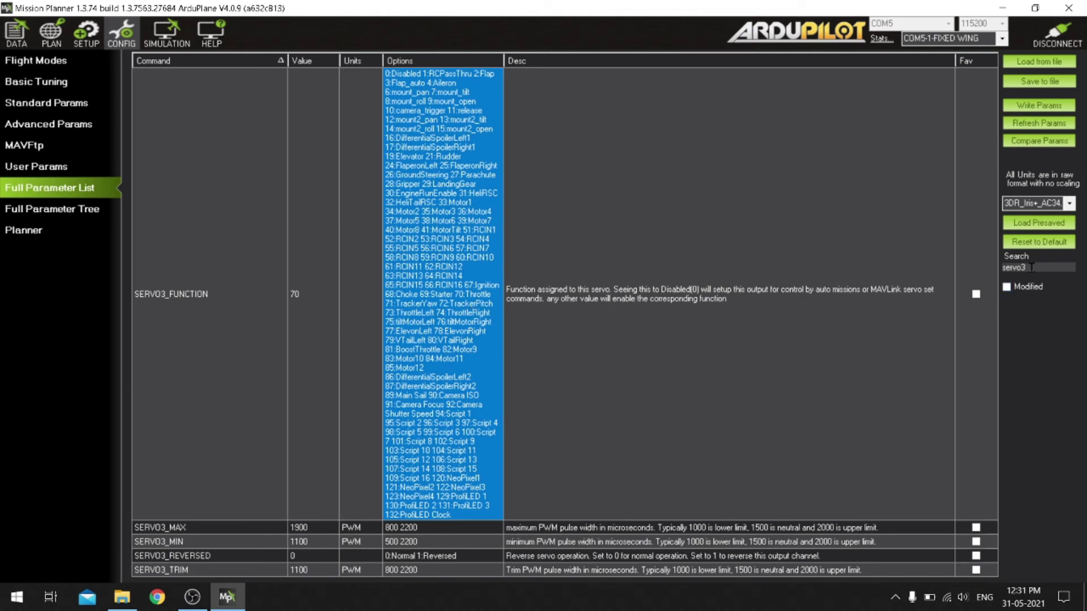
# Step: Find the servo4 parameters, set SERVO4_FUNCTION to 79 (VTailLeft) and write the parameters to the board
pyautogui.press('BackSpace')
pyautogui.write('4')
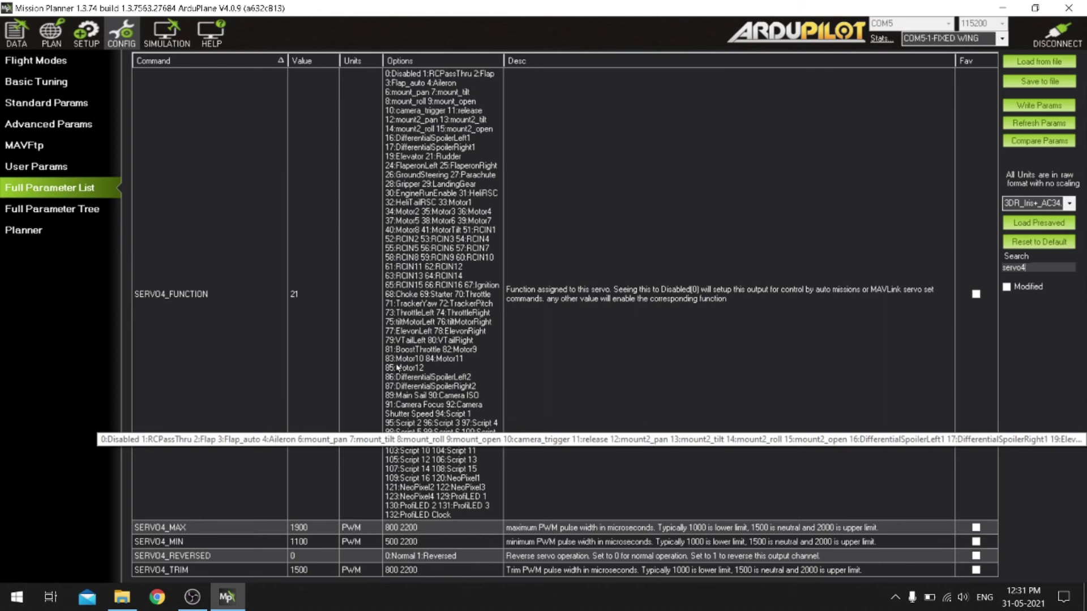
pyautogui.click(403, 346)
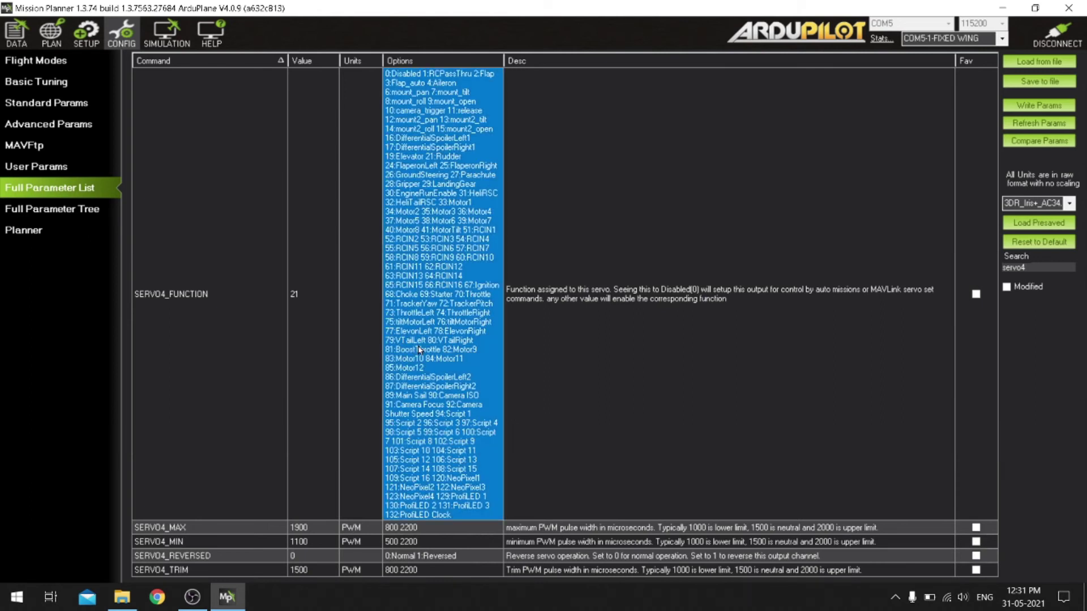
pyautogui.click(304, 311)
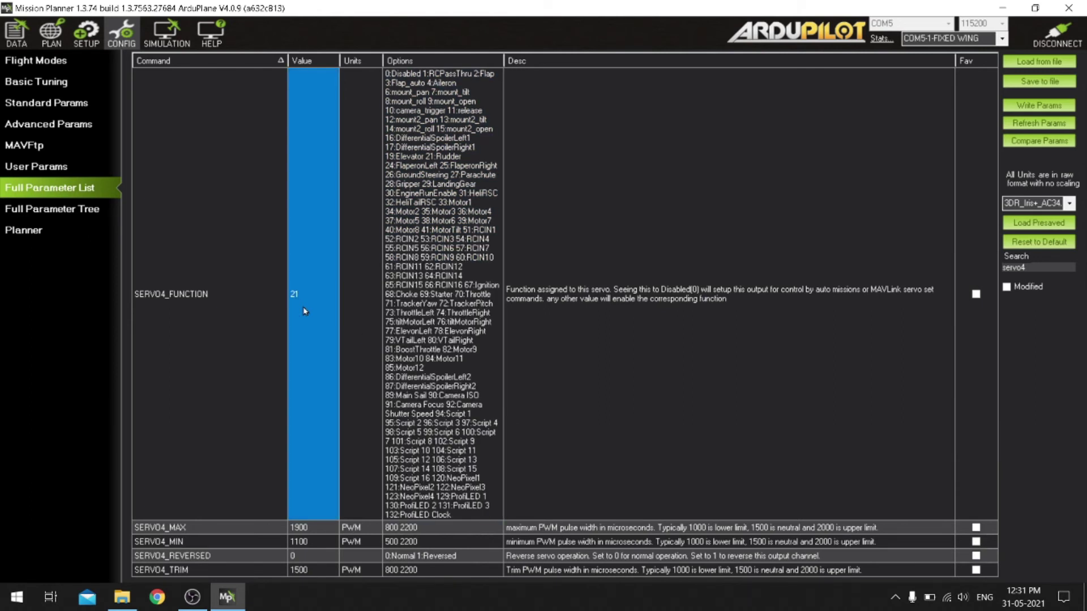
pyautogui.write('79')
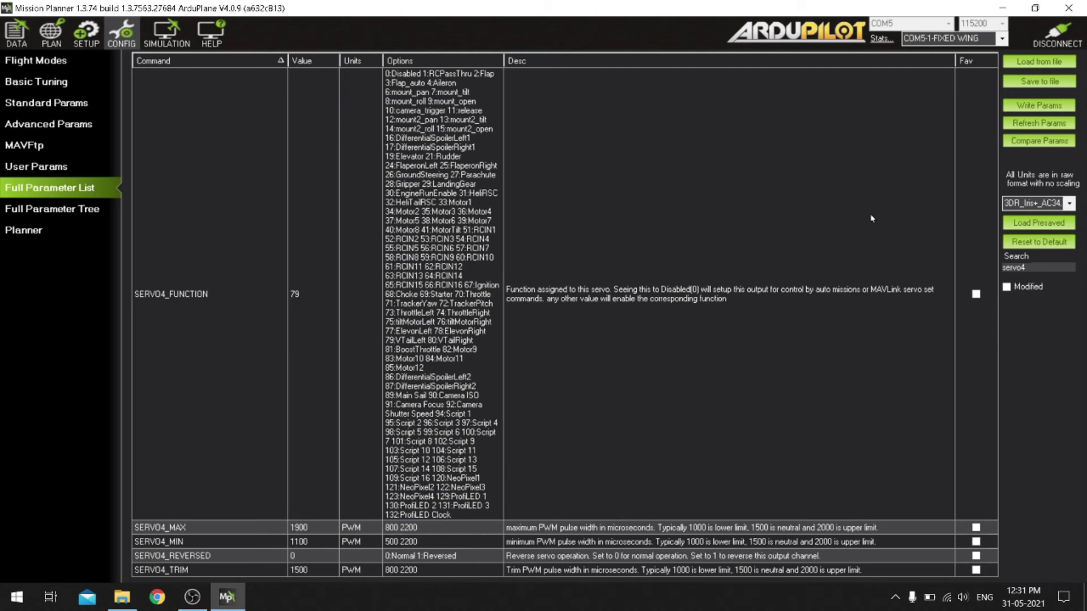
pyautogui.click(1050, 106)
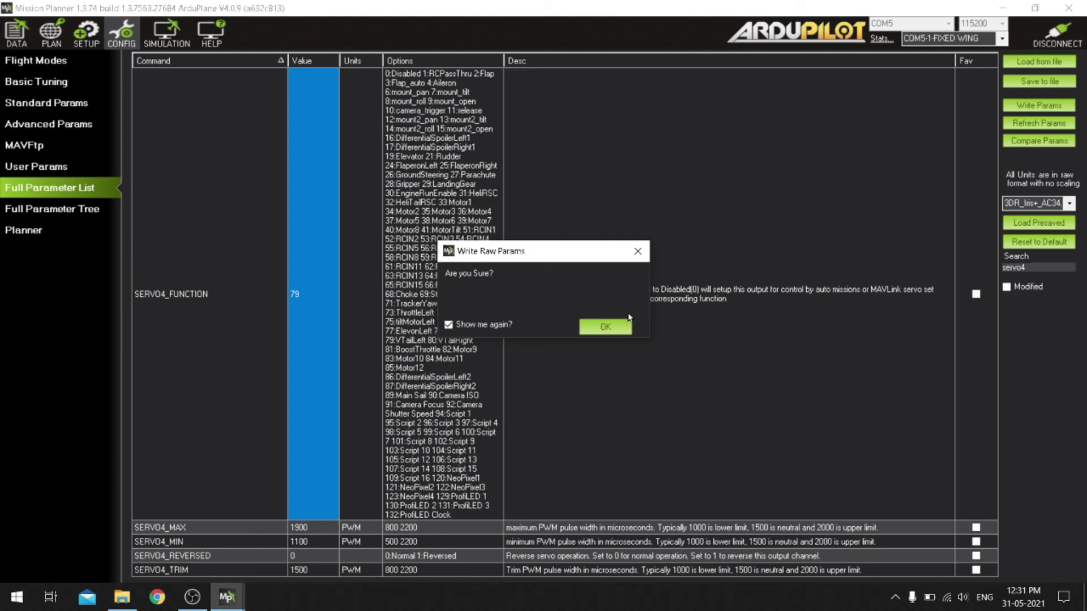
pyautogui.click(619, 325)
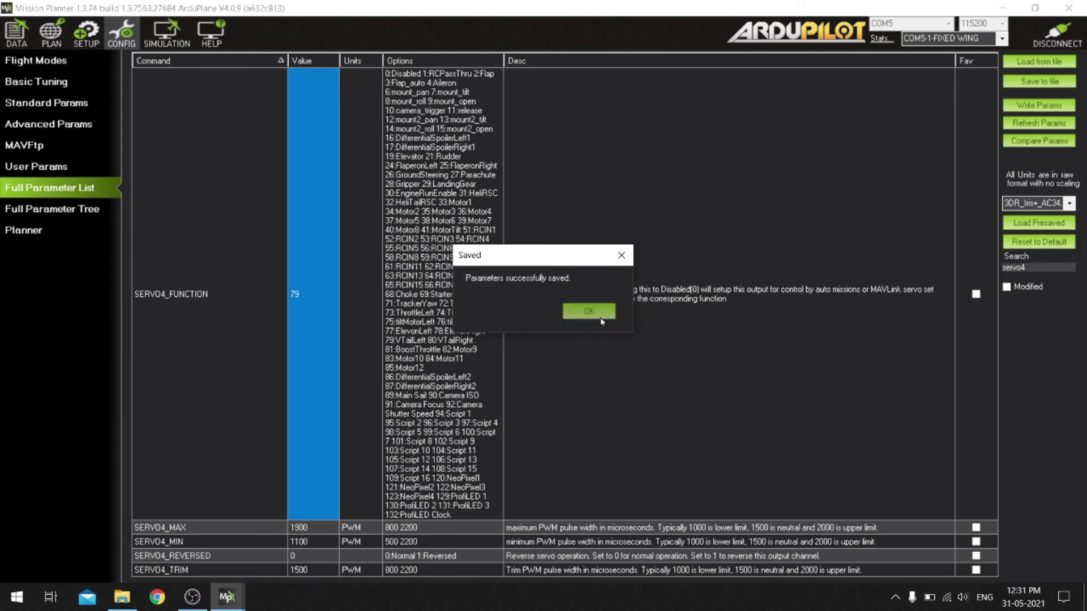
pyautogui.click(599, 321)
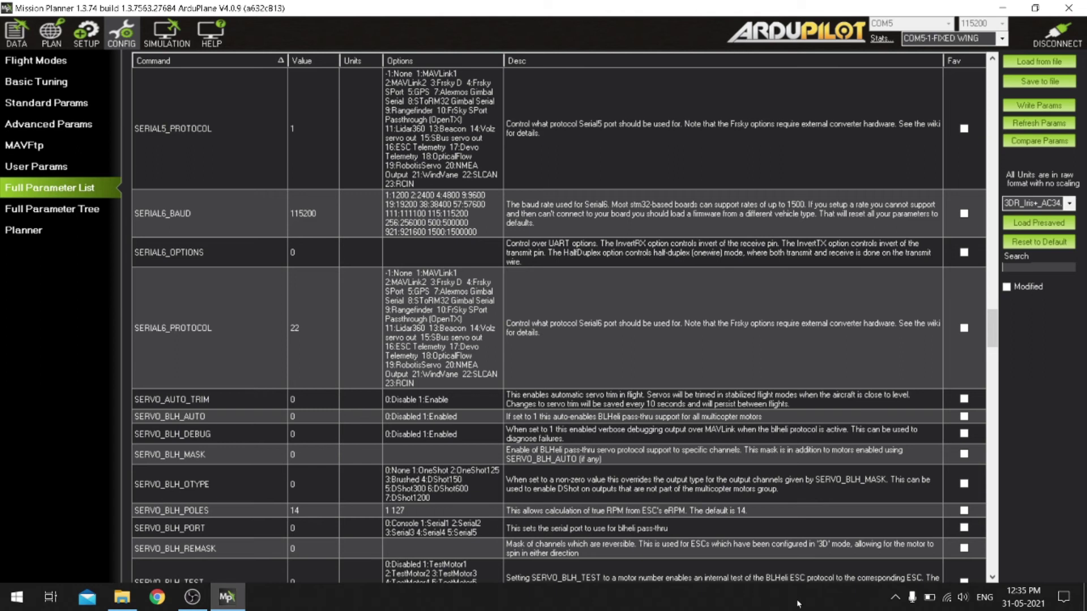
# Step: Search for compass_use, disable the tertiary compass by setting COMPASS_USE3 to 0, and write the parameters to the board
pyautogui.click(1026, 429)
pyautogui.click(1058, 423)
pyautogui.click(1034, 263)
pyautogui.write('compass_')
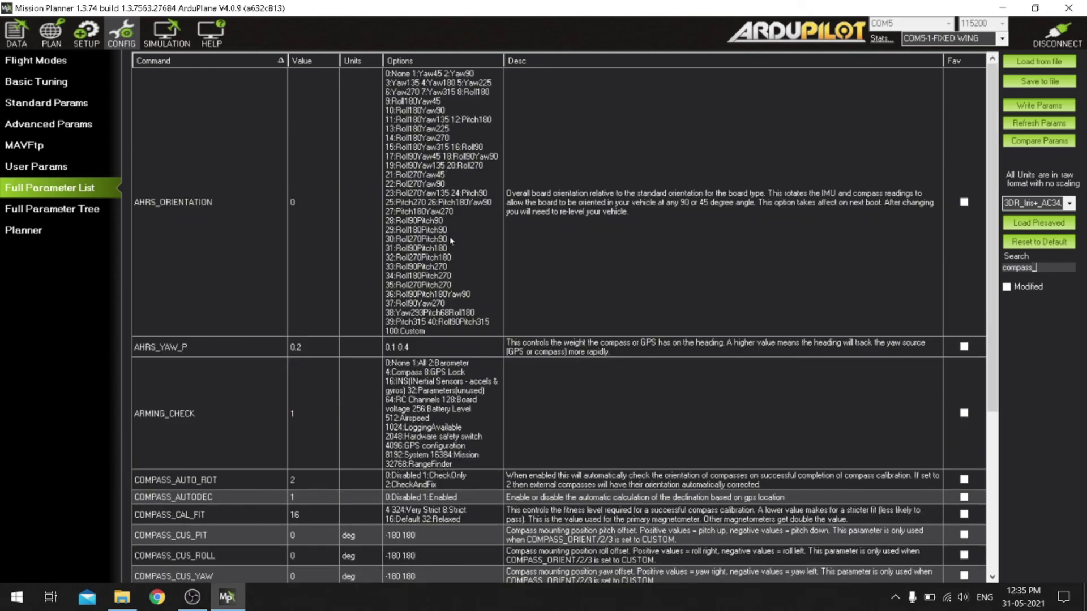
pyautogui.scroll(-1, 491, 405)
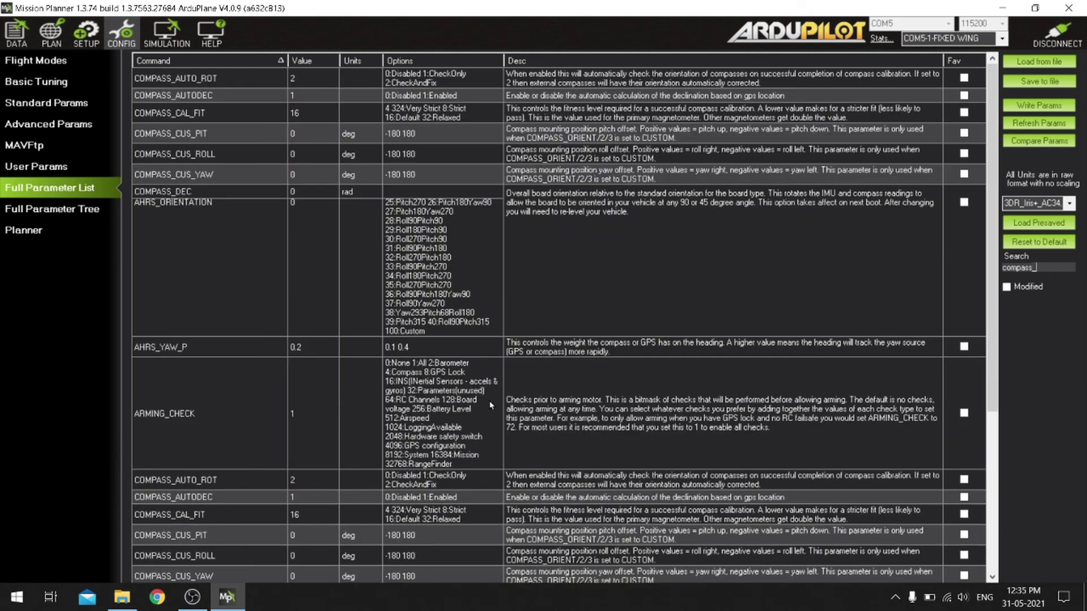
pyautogui.write('use')
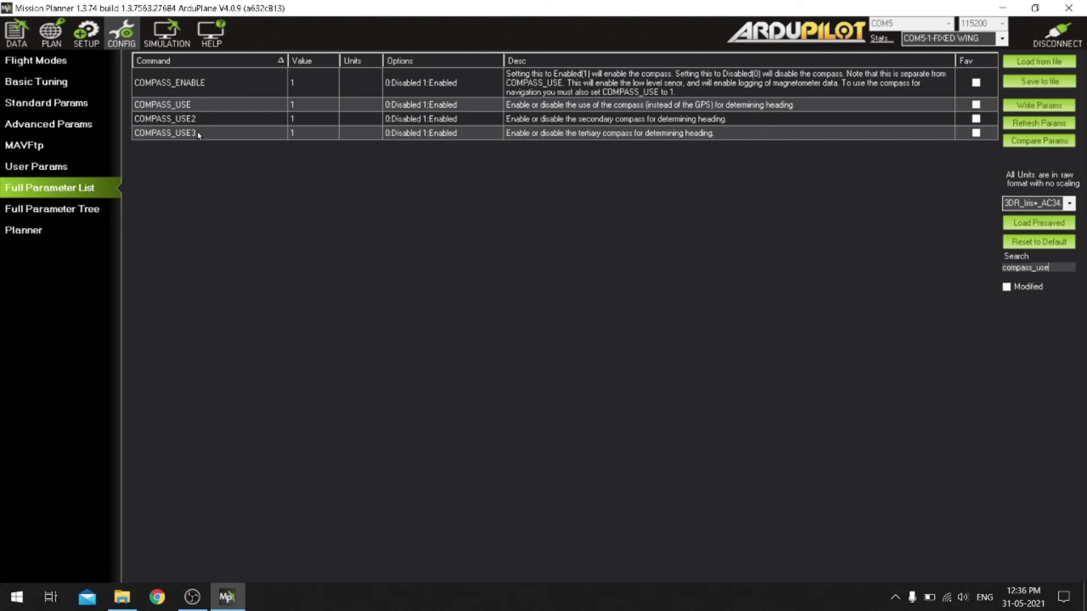
pyautogui.click(303, 137)
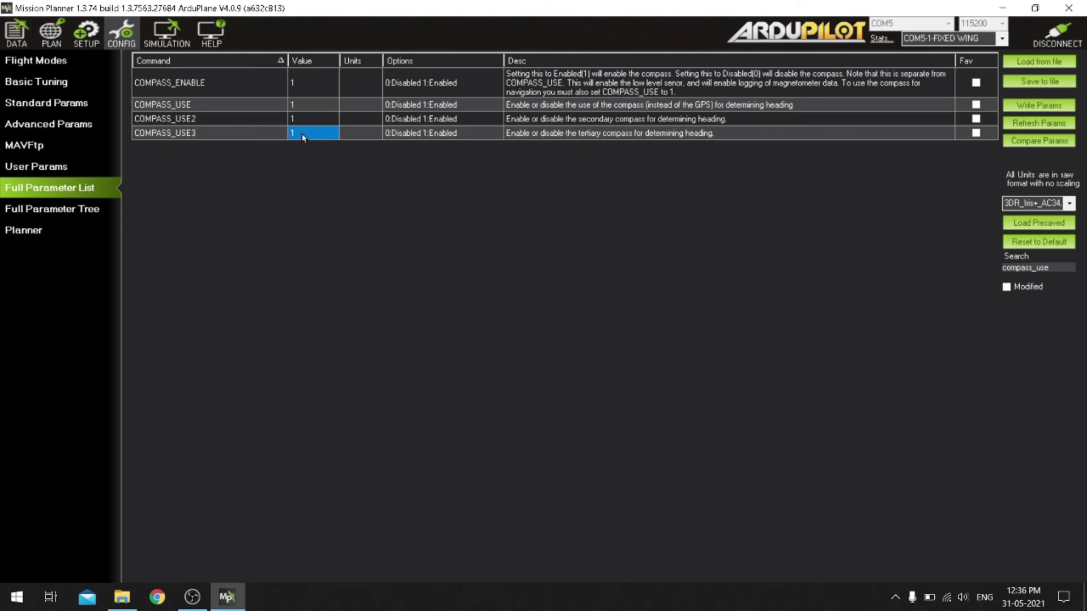
pyautogui.write('0')
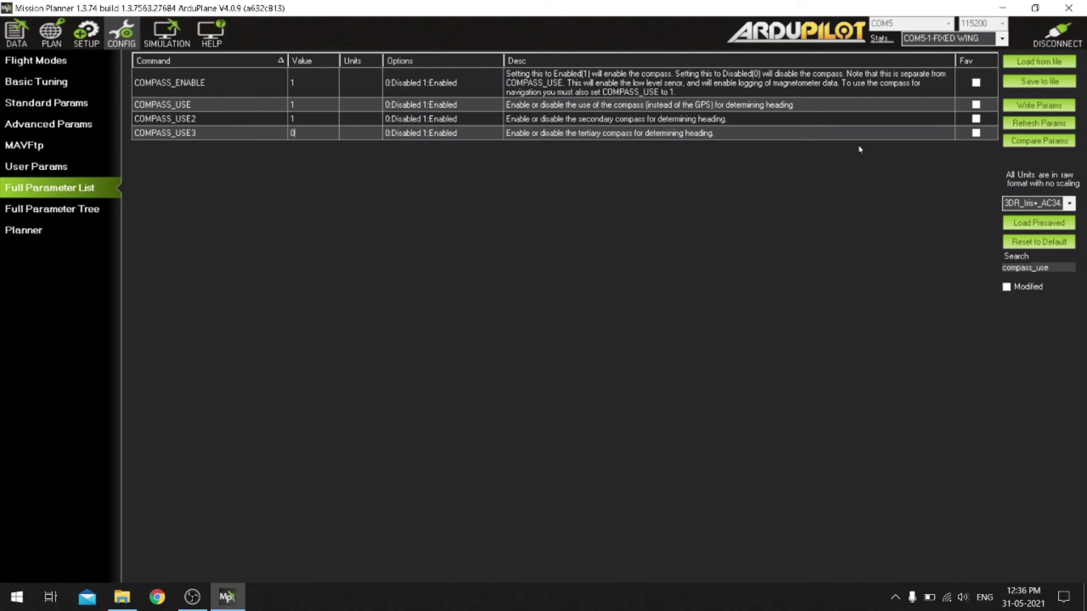
pyautogui.click(1056, 109)
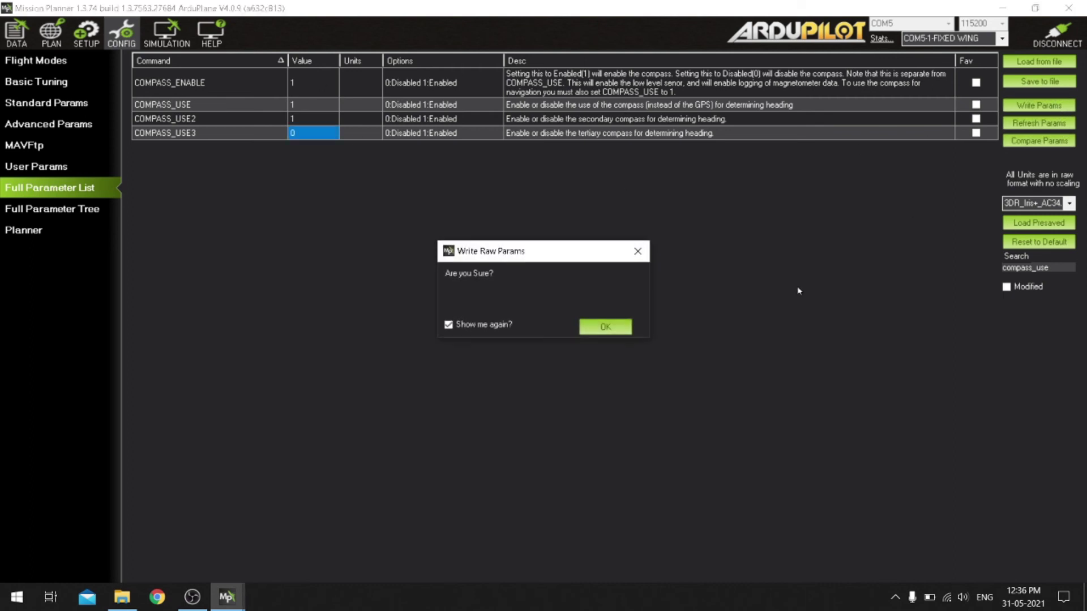
pyautogui.click(624, 328)
pyautogui.click(587, 310)
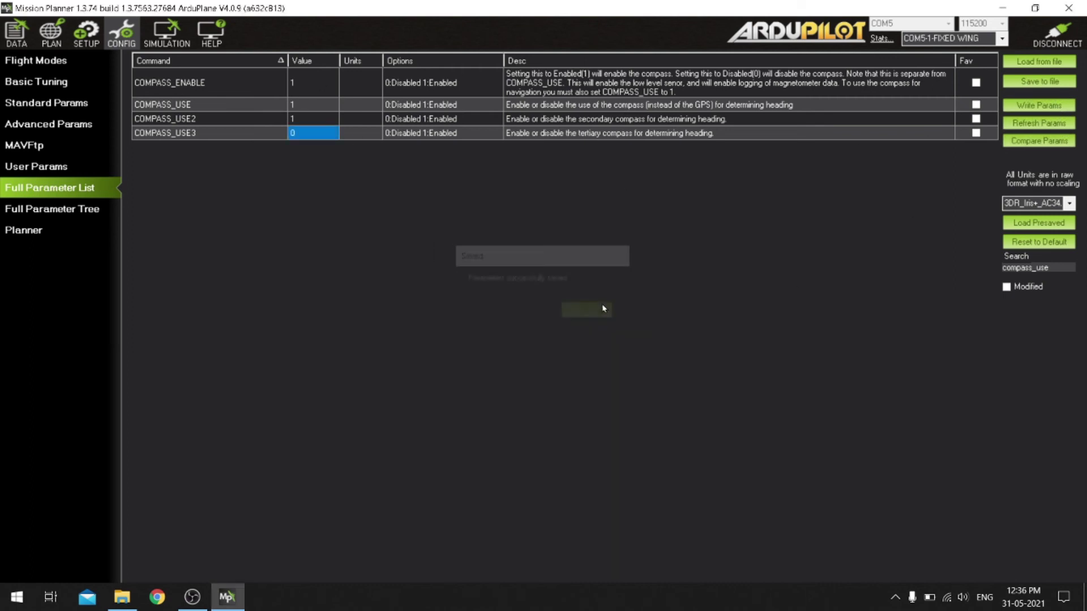
# Step: Replace the parameter search with ahrs_gps and check the value and description of AHRS_GPS_USE
pyautogui.click(1062, 265)
pyautogui.press('BackSpace')
pyautogui.press('BackSpace')
pyautogui.press('BackSpace')
pyautogui.press('BackSpace')
pyautogui.press('BackSpace')
pyautogui.press('BackSpace')
pyautogui.press('BackSpace')
pyautogui.press('BackSpace')
pyautogui.press('BackSpace')
pyautogui.press('BackSpace')
pyautogui.press('BackSpace')
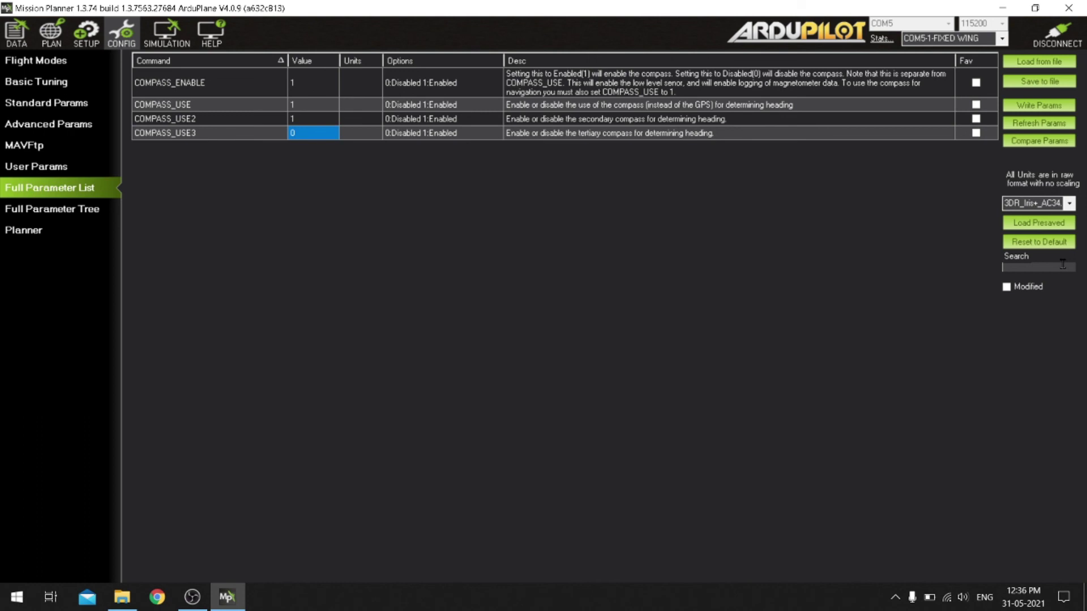
pyautogui.write('ahrs')
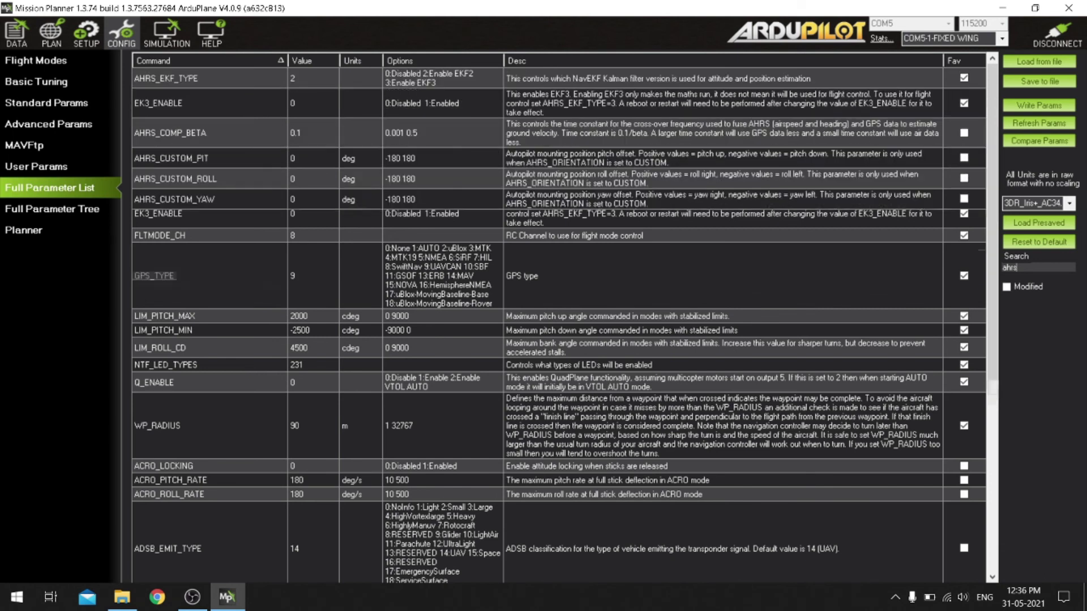
pyautogui.write('_gps')
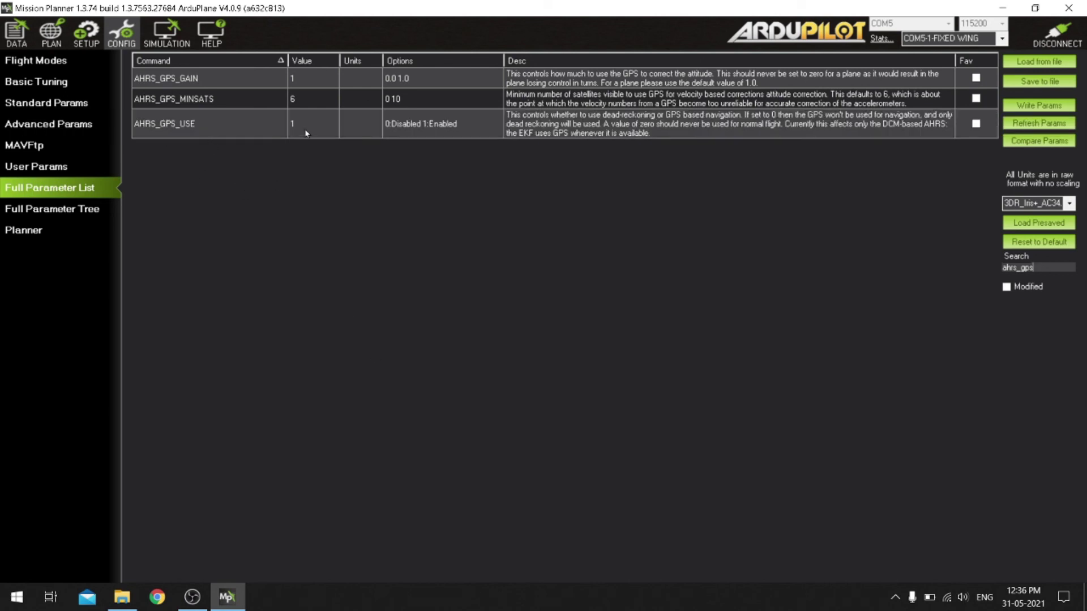
pyautogui.moveTo(306, 131)
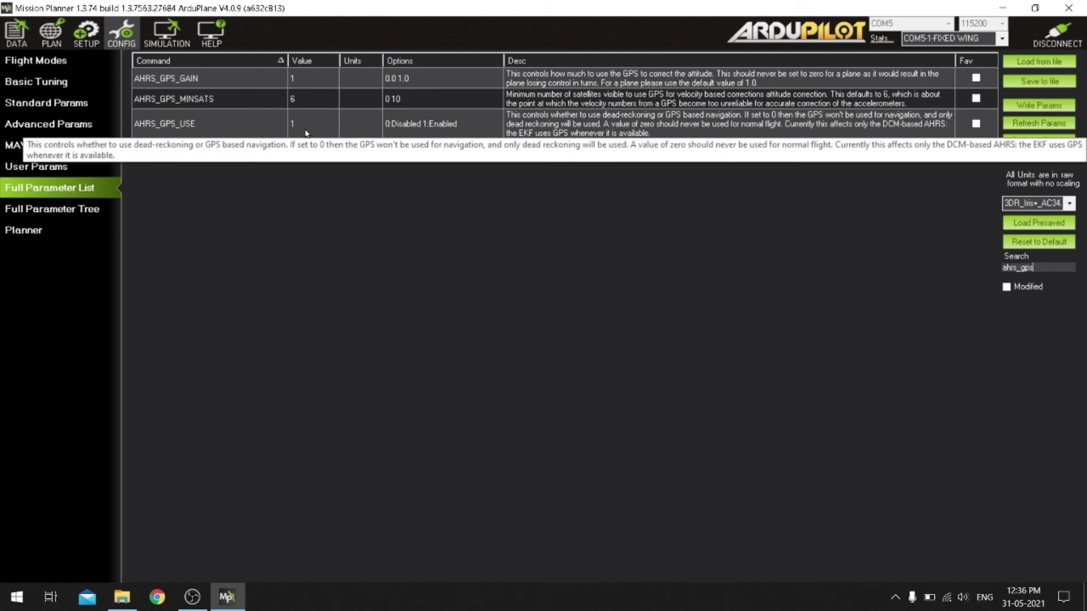